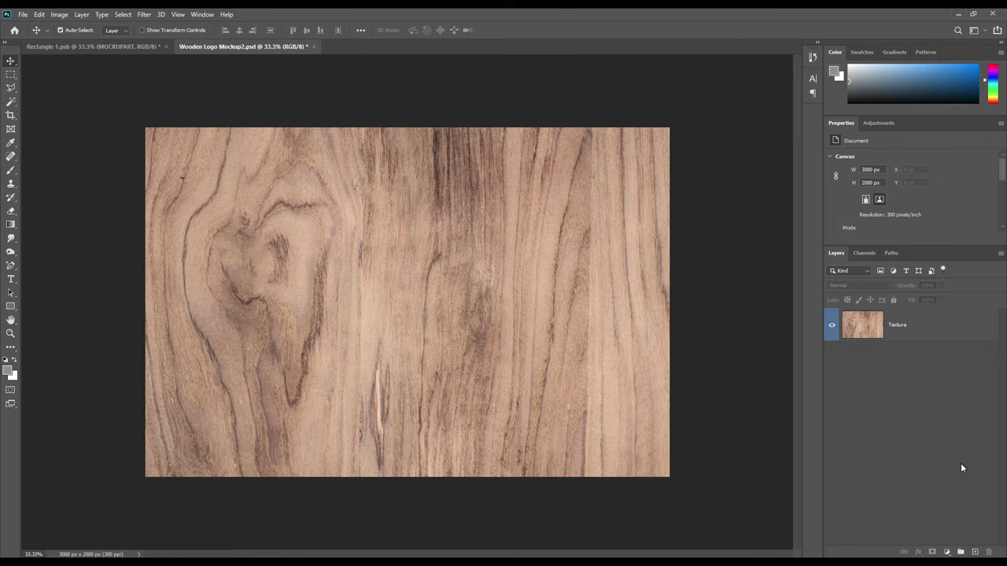
Draw a grey rectangle shape covering the entire wood canvas.
left_click(11, 306)
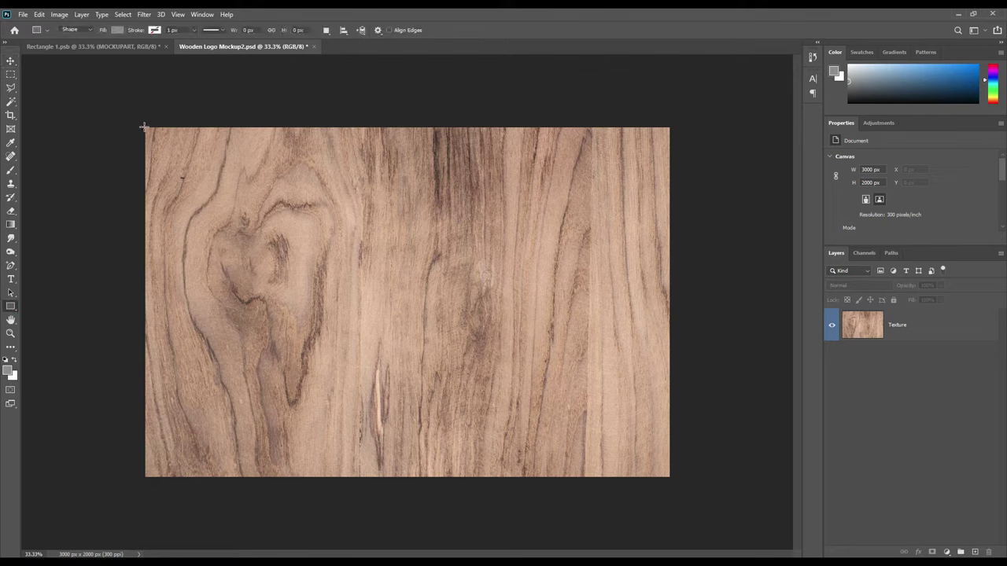
left_click_drag(144, 127, 661, 478)
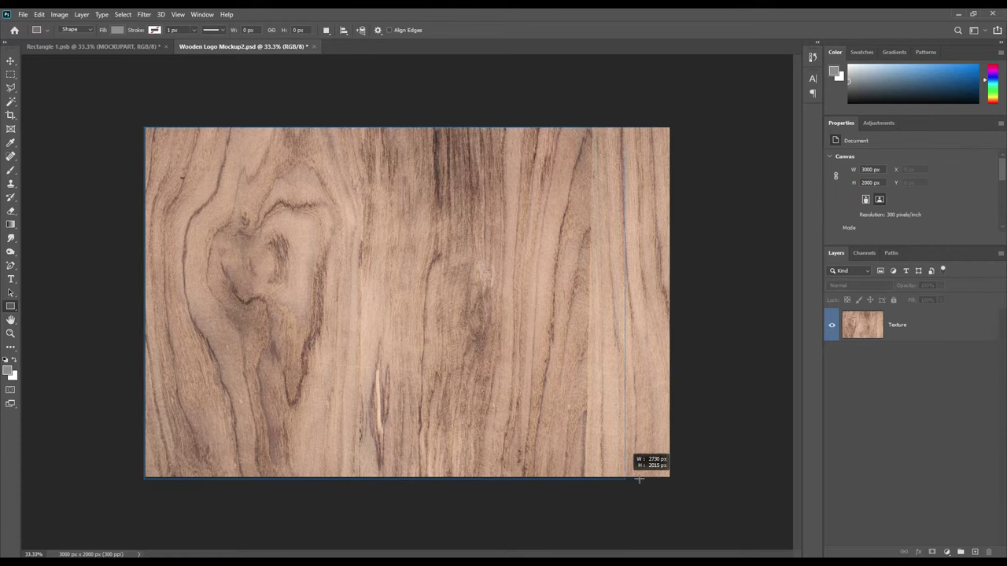
left_click_drag(661, 477, 670, 477)
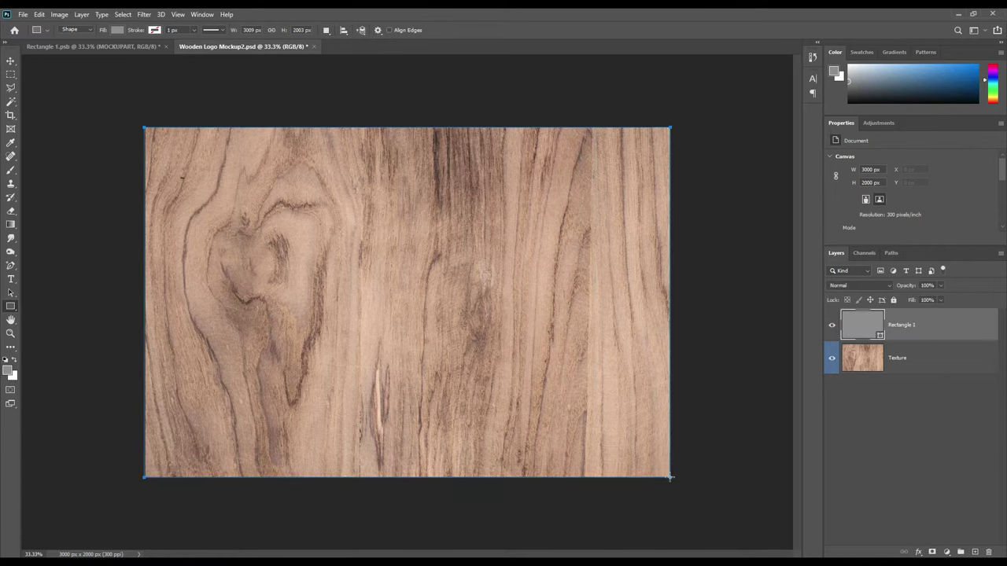
Convert the Rectangle 1 layer into a smart object.
left_click(945, 327)
right_click(944, 327)
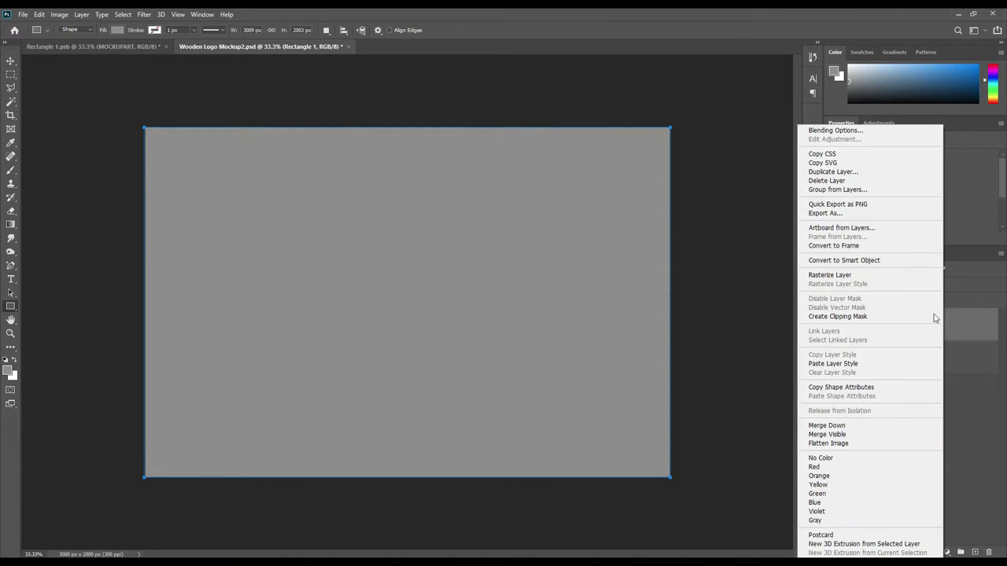
left_click(861, 260)
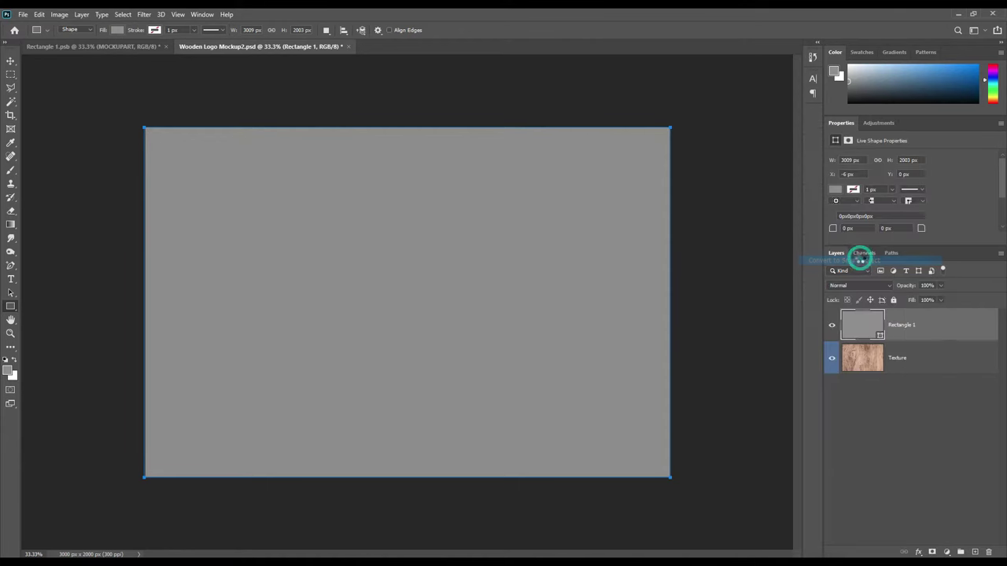
Inside the smart object, add the MOCKUPART logo centred horizontally and vertically.
double_click(880, 336)
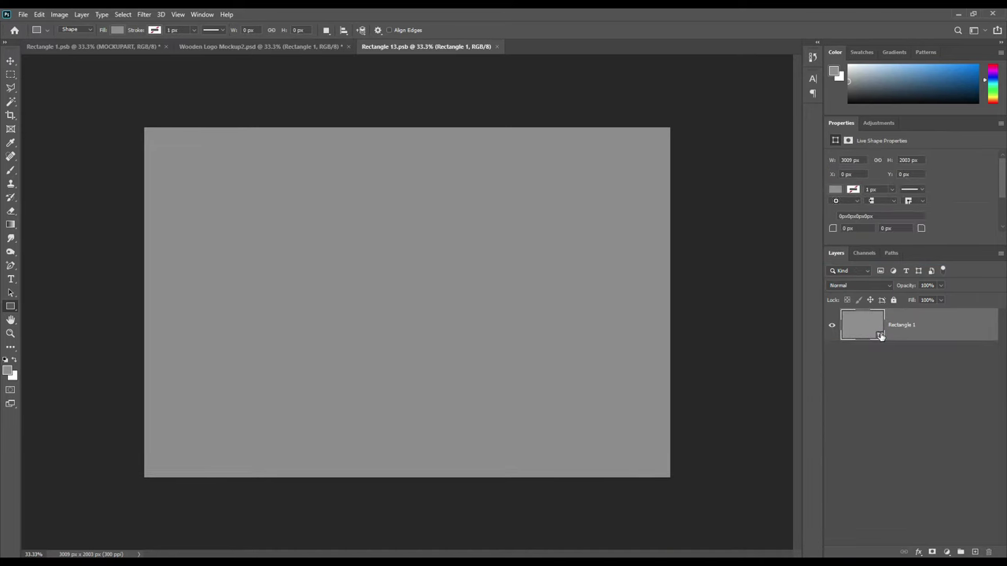
left_click(93, 46)
mouse_move(838, 317)
left_mouse_down()
mouse_move(457, 46)
mouse_move(434, 299)
left_mouse_up()
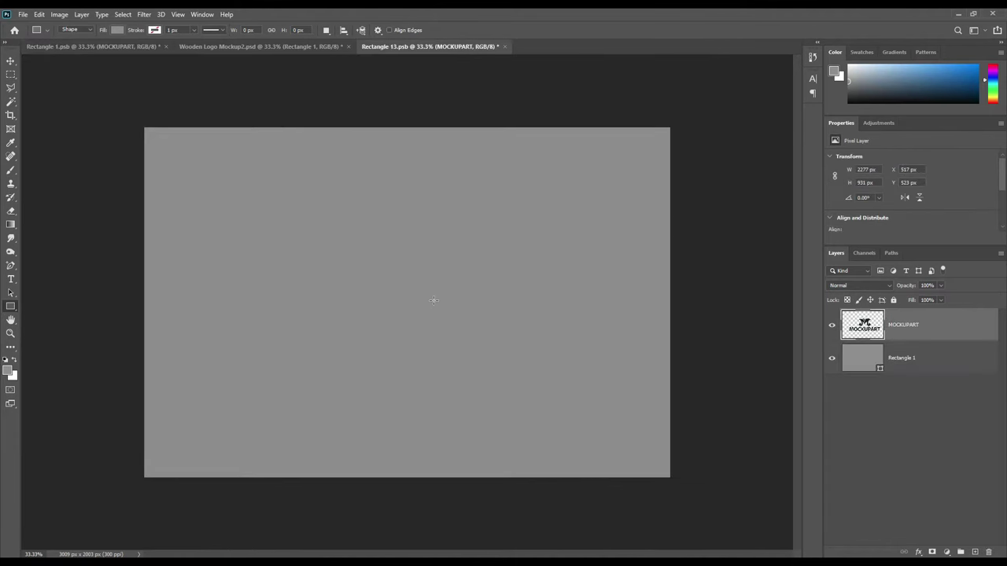
left_click(10, 60)
left_click(239, 30)
left_click(306, 30)
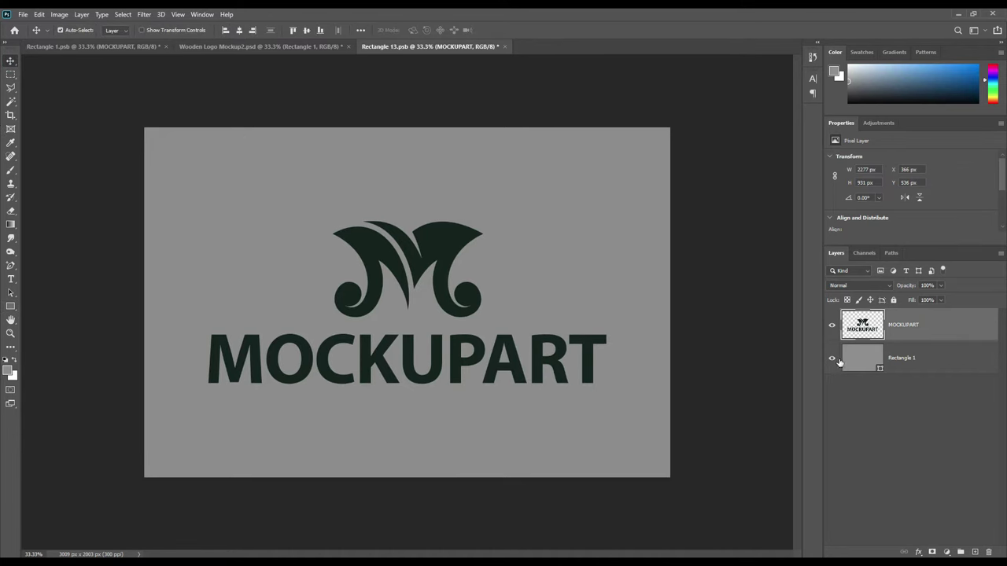
Hide the grey Rectangle 1 layer, save the contents, and return to Wooden Logo Mockup2.
left_click(832, 358)
left_click(23, 14)
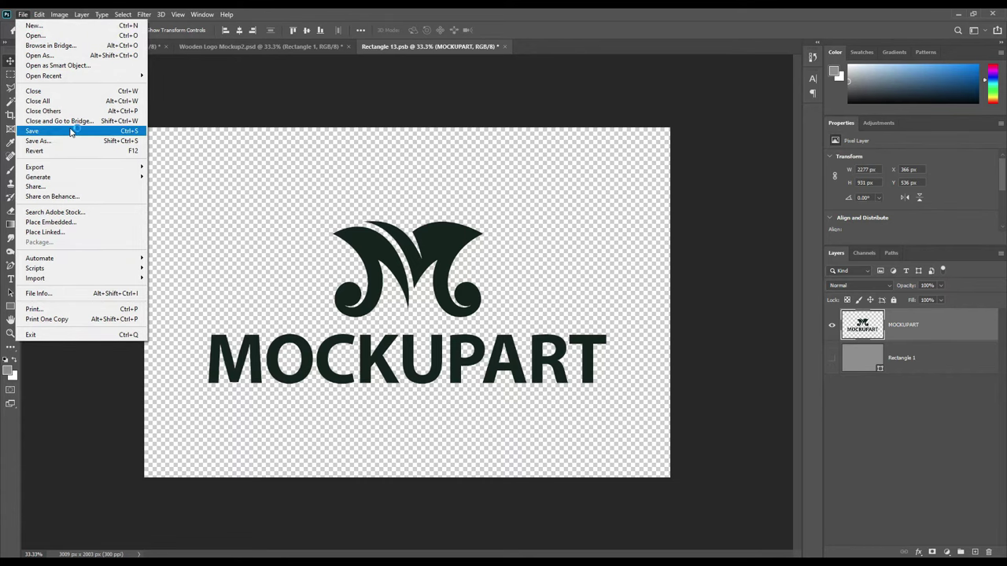
left_click(75, 131)
left_click(281, 43)
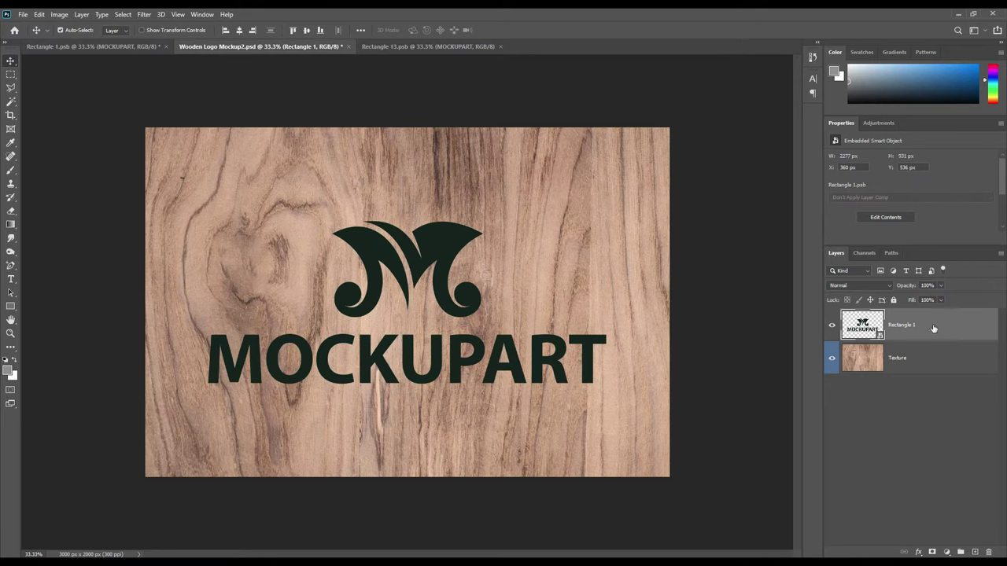
Duplicate the logo layer, give the copy 30% opacity, and set both layers to 0% fill.
left_click(933, 328)
key("ctrl+j")
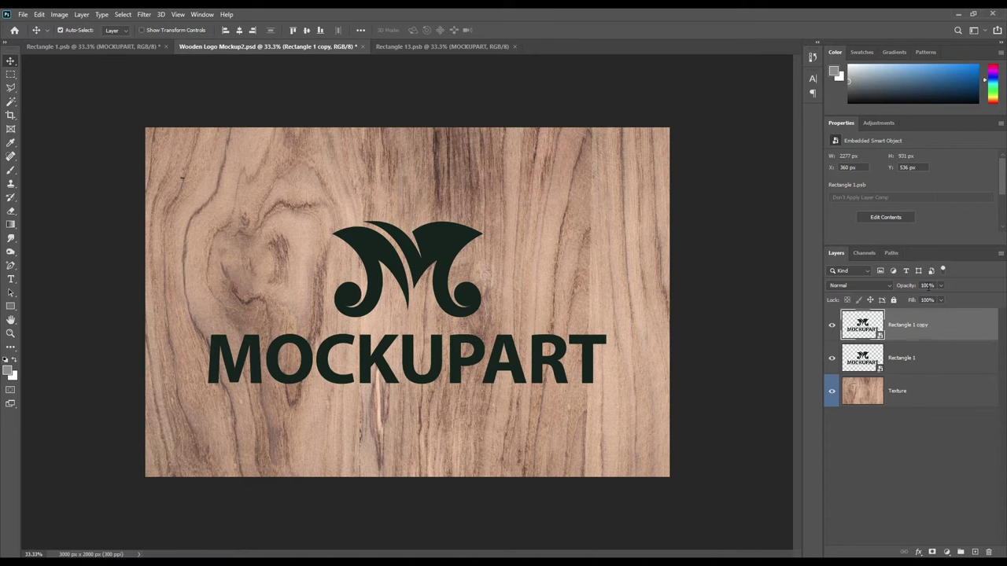
left_click(930, 285)
type("30")
left_click(933, 297)
type("36")
type("0")
left_click(935, 358)
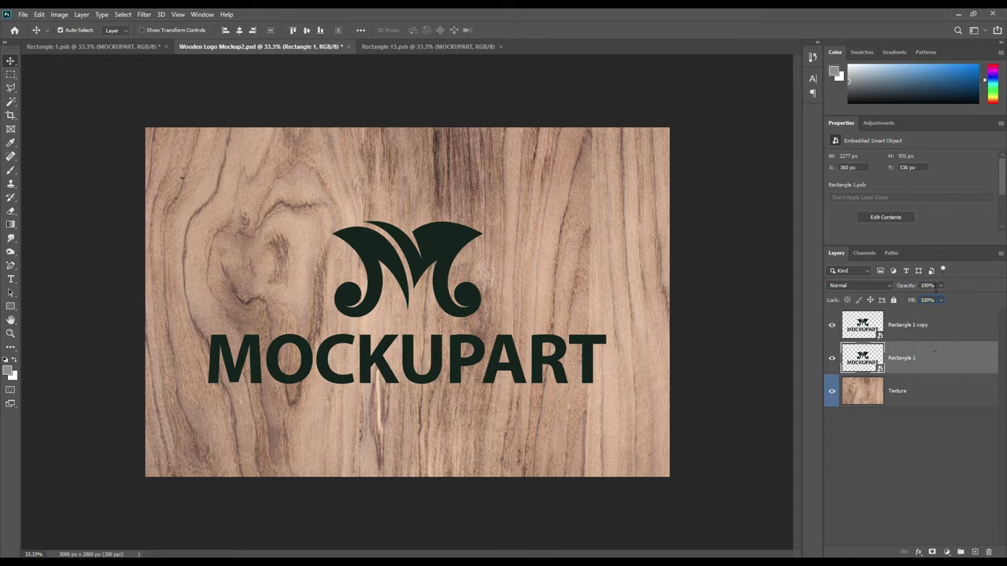
left_click(929, 300)
type("0")
key("Return")
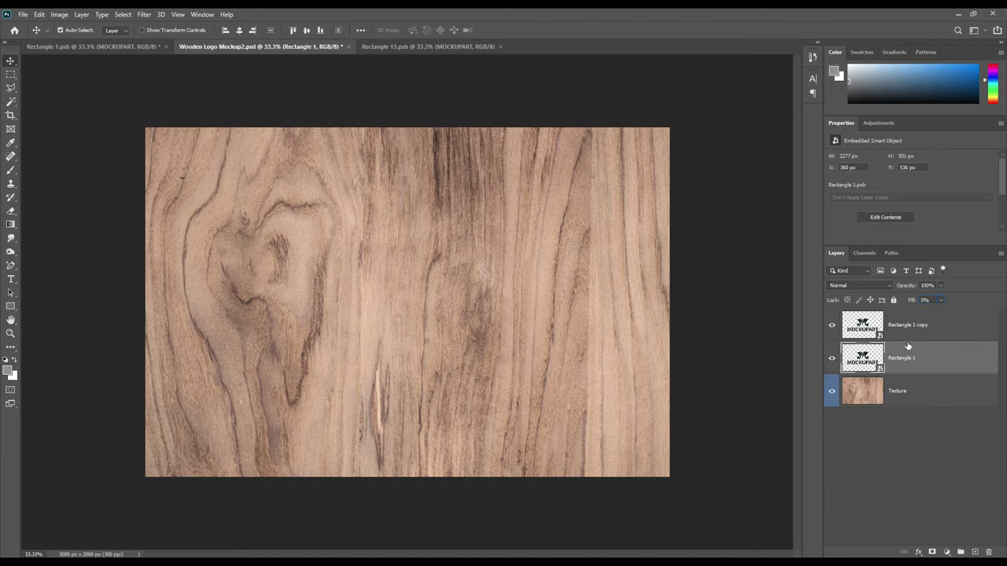
Rename the top copy to '1' and the original Rectangle 1 layer to '2'.
double_click(911, 325)
type("1")
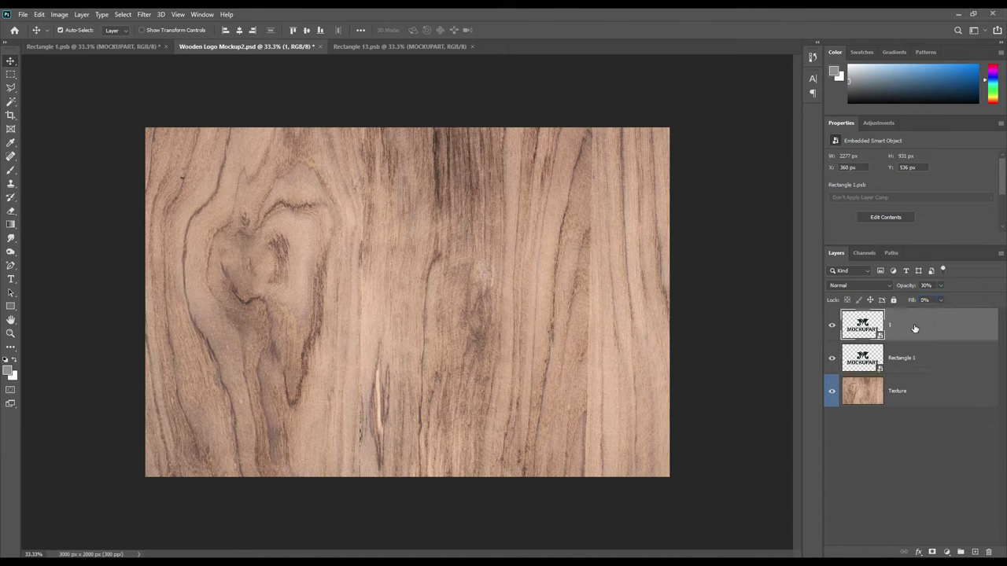
double_click(904, 358)
type("2")
key("Return")
left_click(925, 333)
left_click(919, 552)
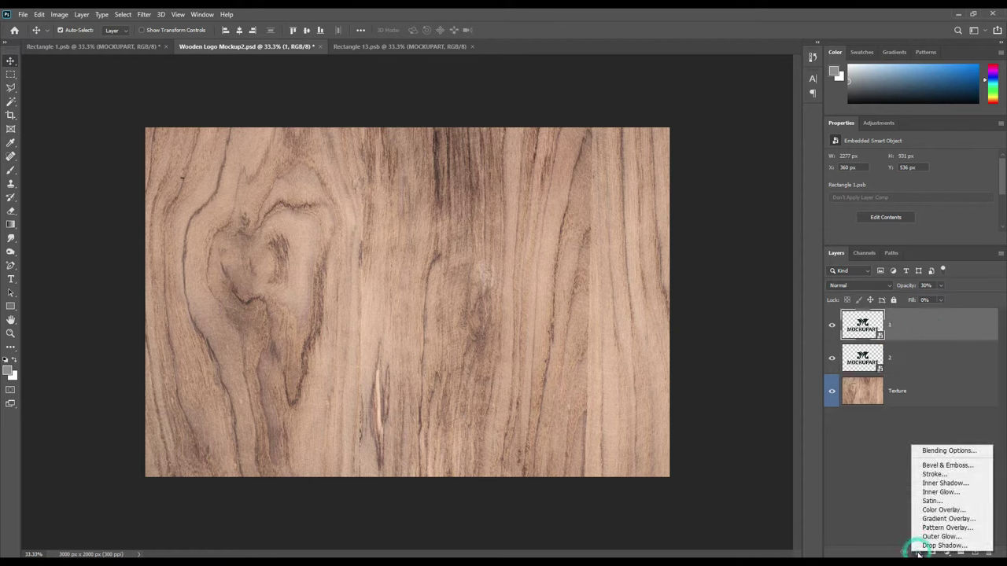
Give layer 1 an Inner Bevel with 100% depth, 15 px size, 12 px soften, 0° altitude.
left_click(943, 467)
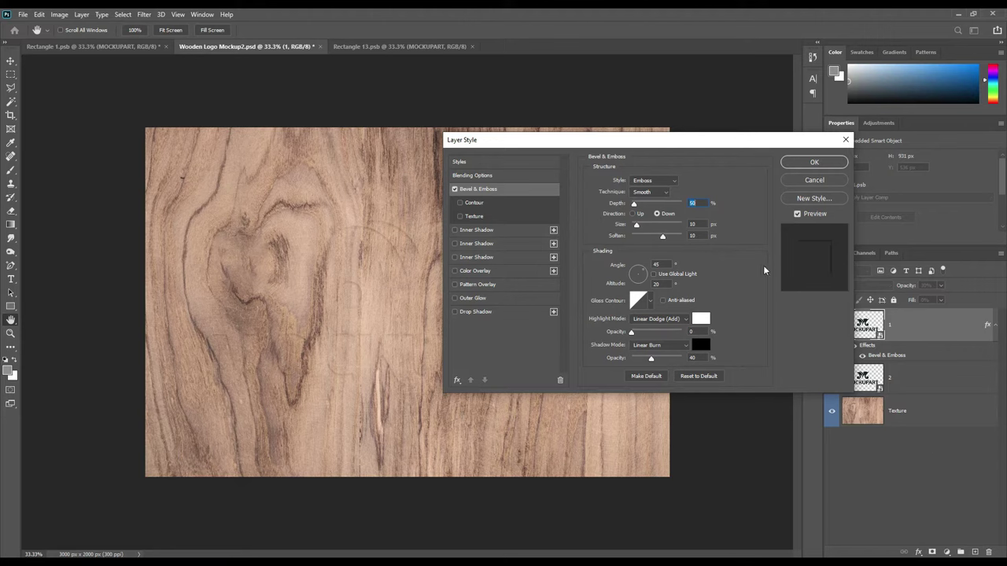
left_click(662, 182)
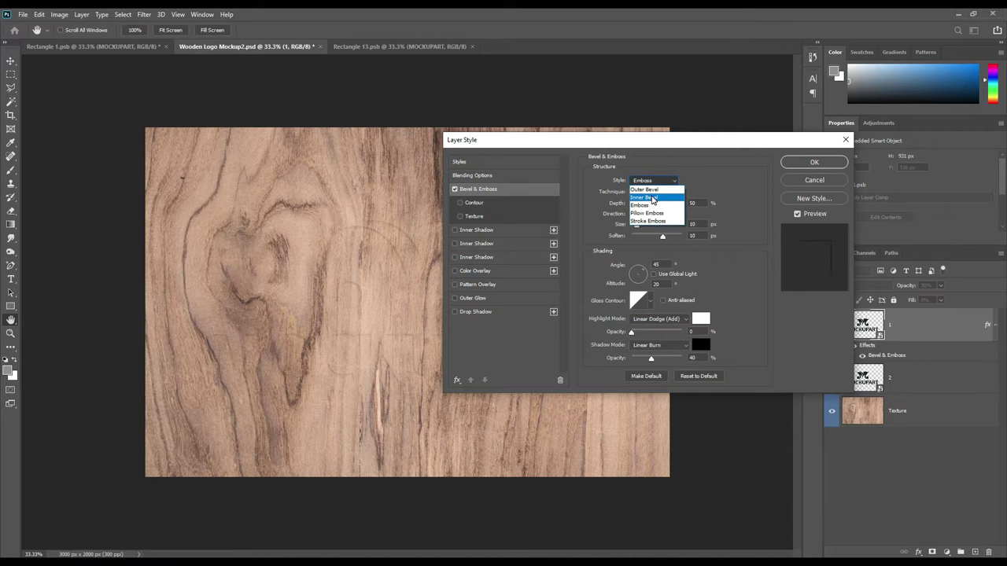
left_click(653, 198)
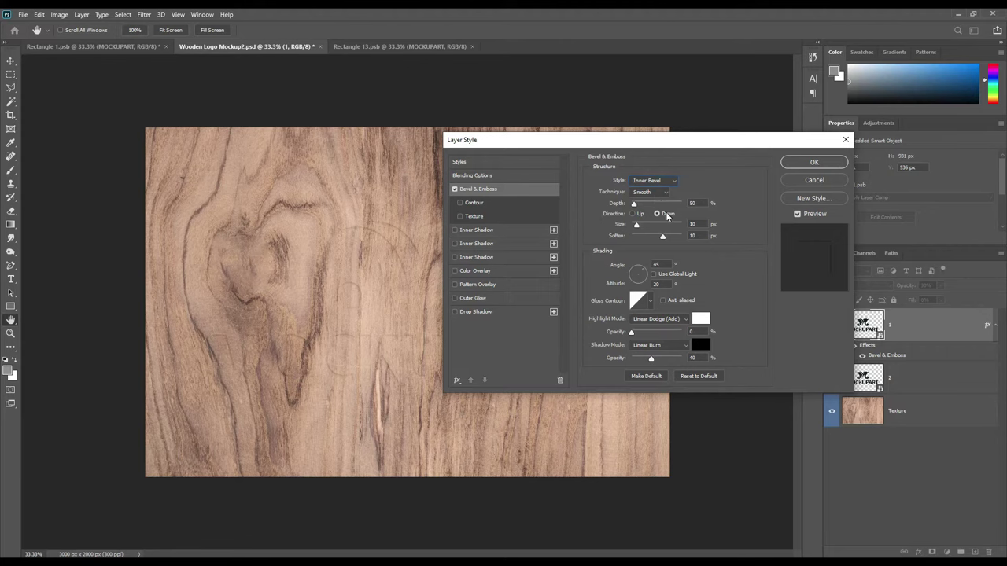
left_click(697, 203)
type("10")
key("BackSpace")
key("Up")
key("Up")
left_click(661, 284)
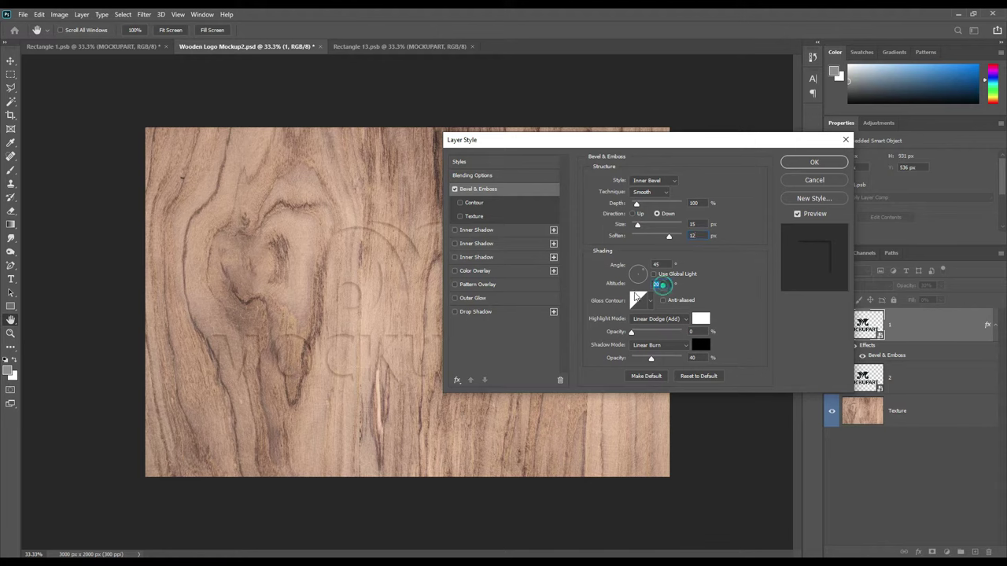
type("0")
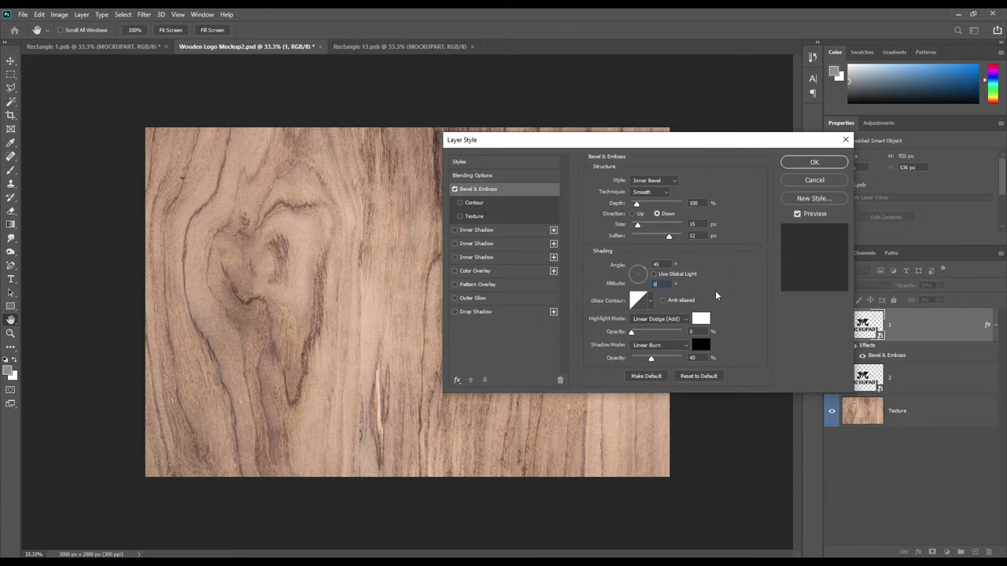
Set bevel highlights to Color Dodge 45% and shadows to Multiply 0%, then apply.
left_click(659, 320)
left_click(659, 321)
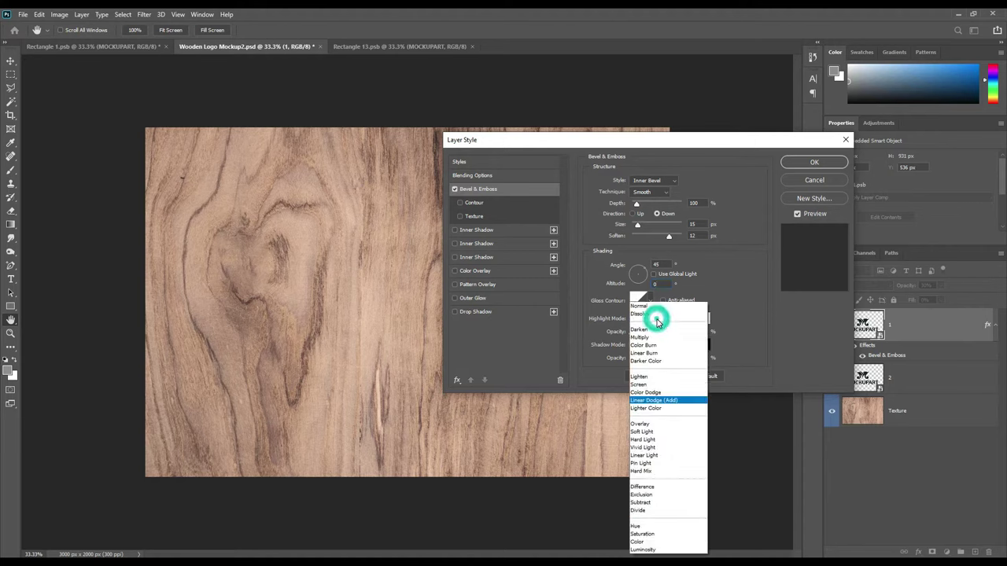
left_click(655, 393)
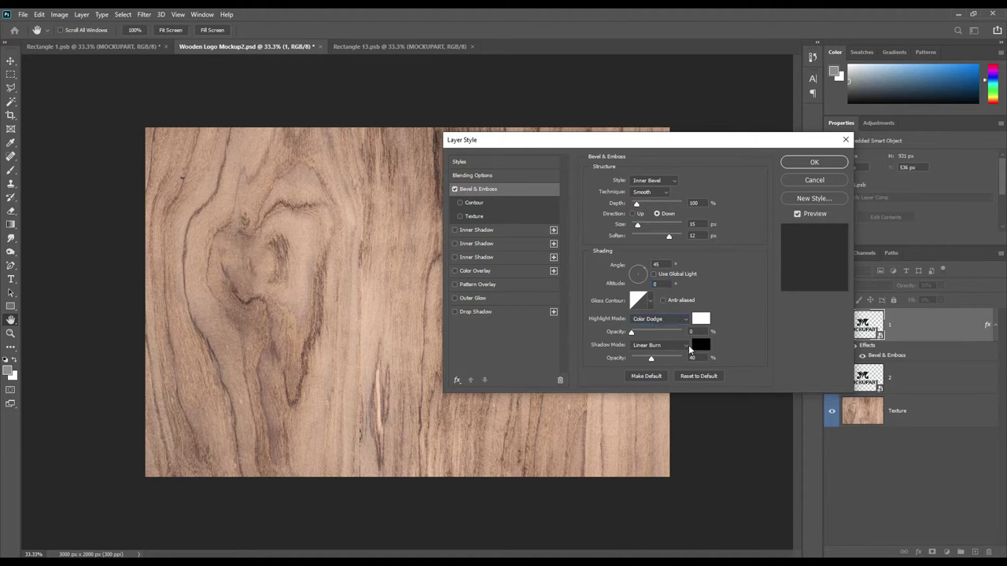
type("45")
left_click(669, 346)
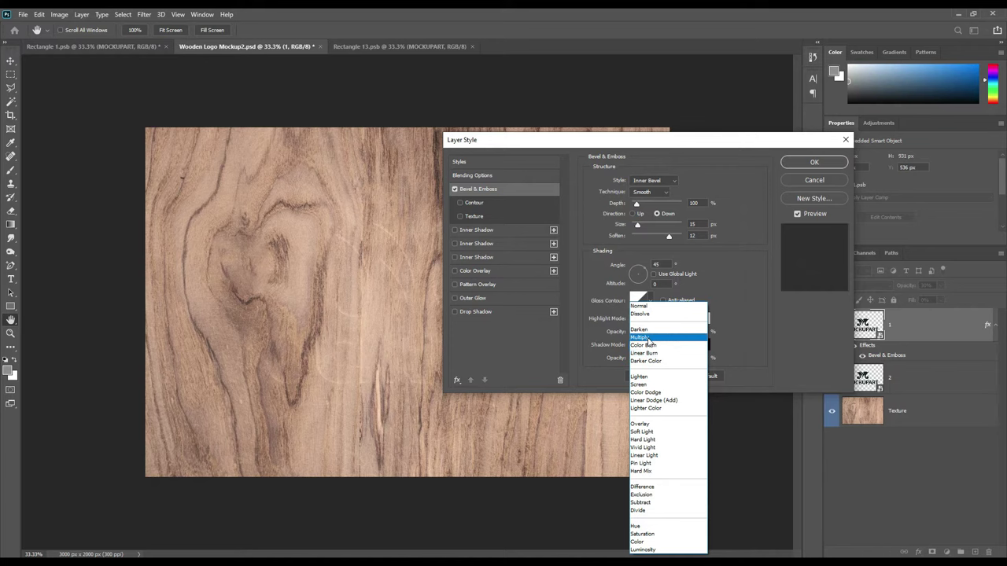
left_click(651, 338)
double_click(697, 356)
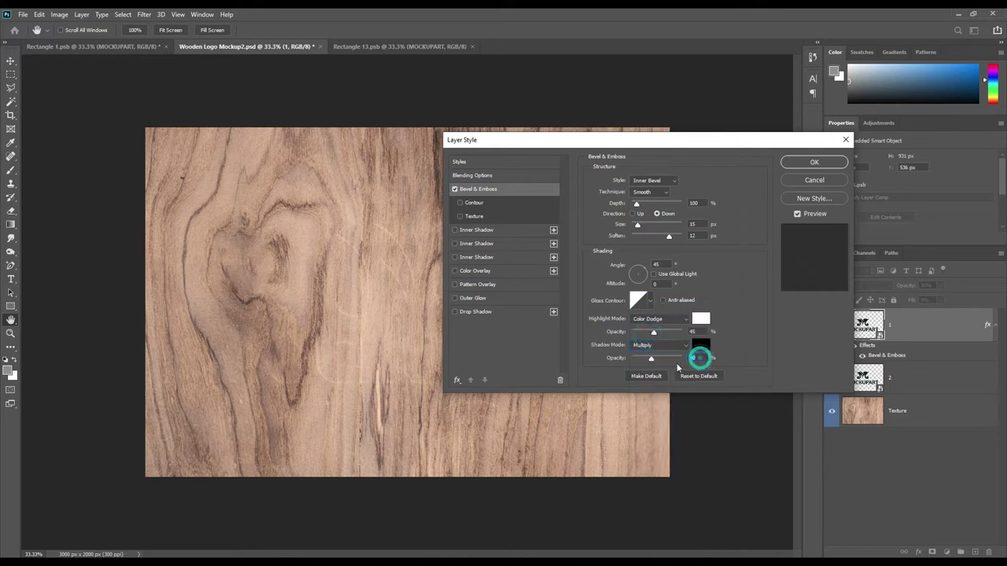
type("0")
left_click(814, 164)
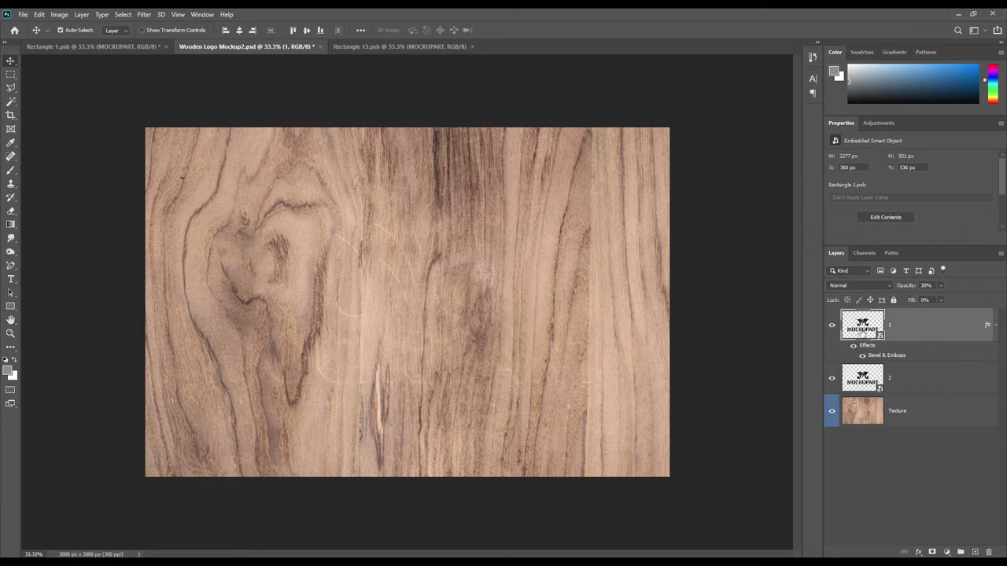
Add a Bevel & Emboss effect to layer 2 using the Emboss style.
left_click(937, 384)
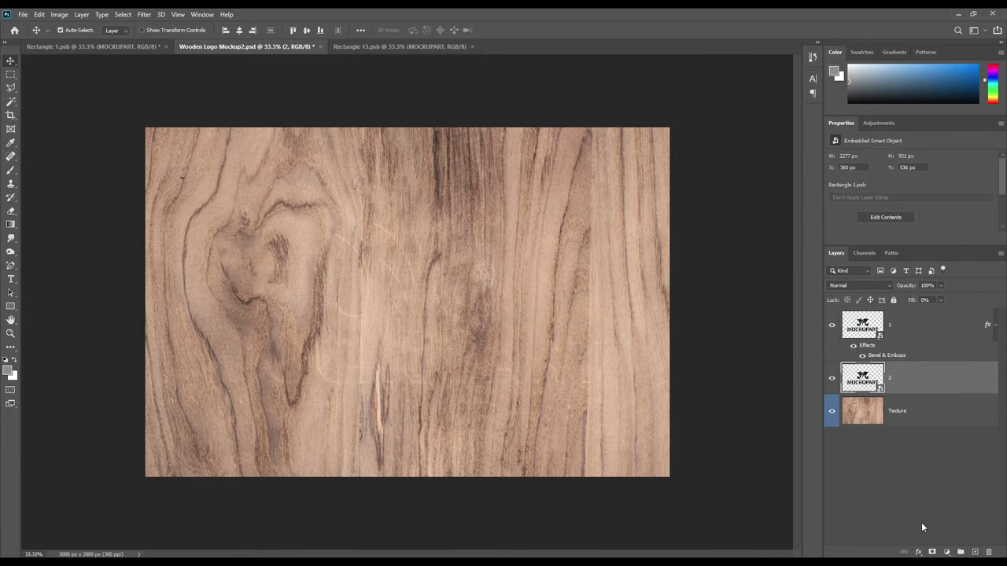
left_click(918, 552)
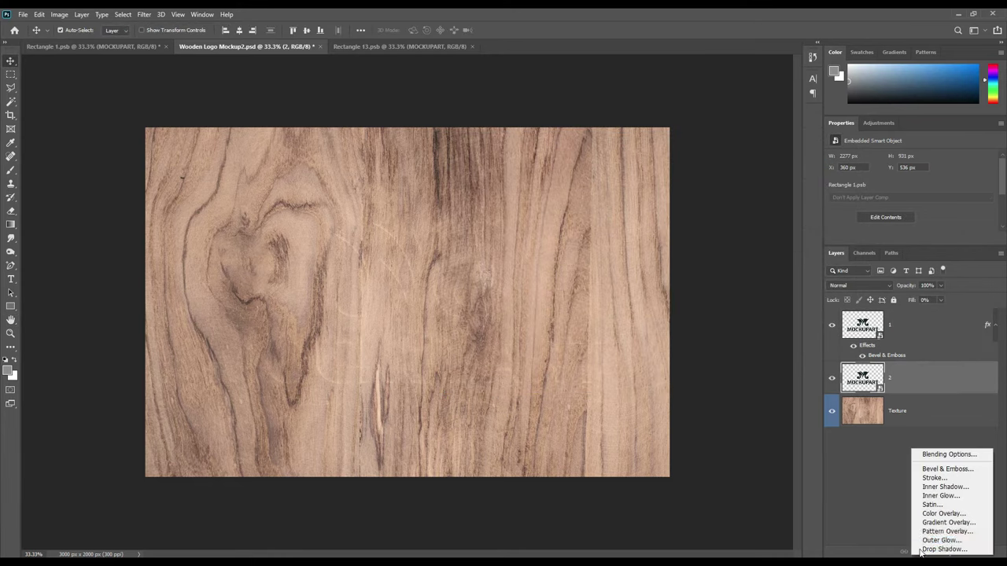
left_click(938, 469)
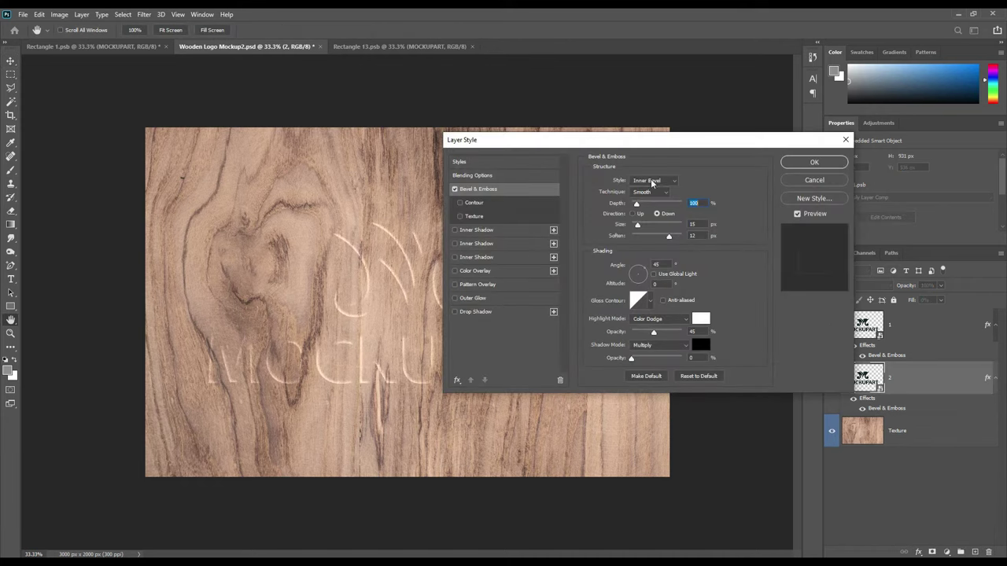
left_click(658, 181)
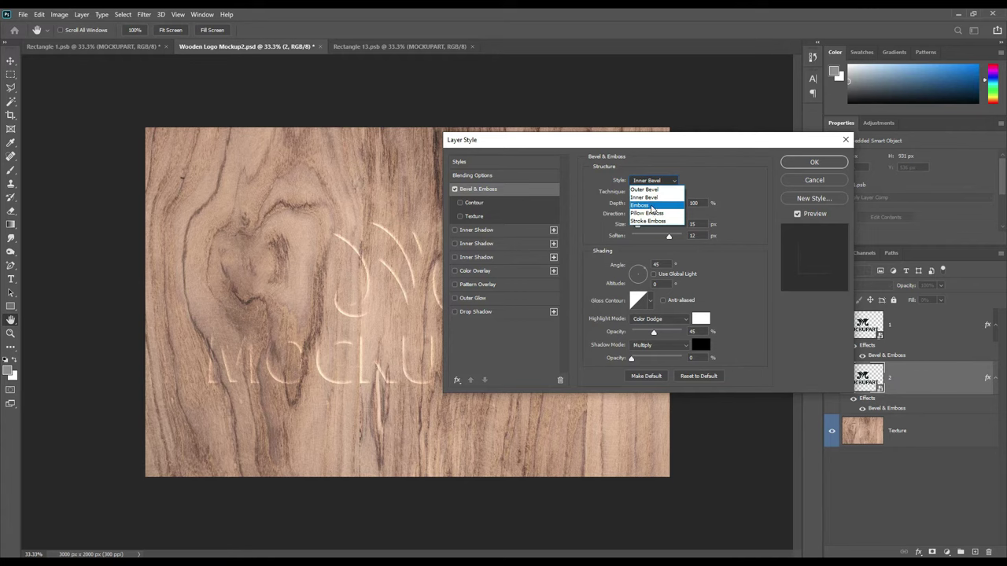
left_click(654, 206)
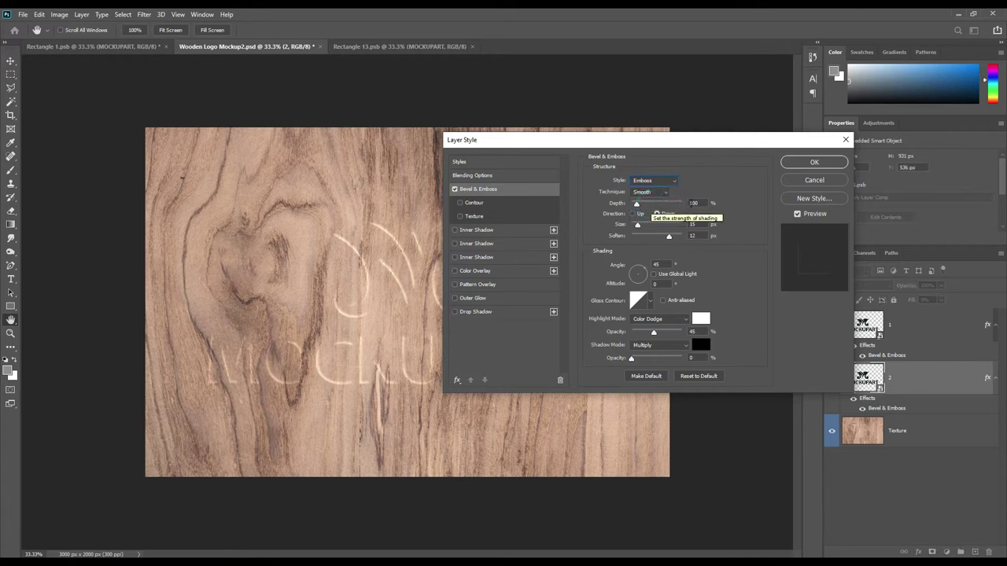
Set the emboss to 50% depth, 10 px size, 10 px soften and 20° altitude.
left_click(695, 203)
type("50")
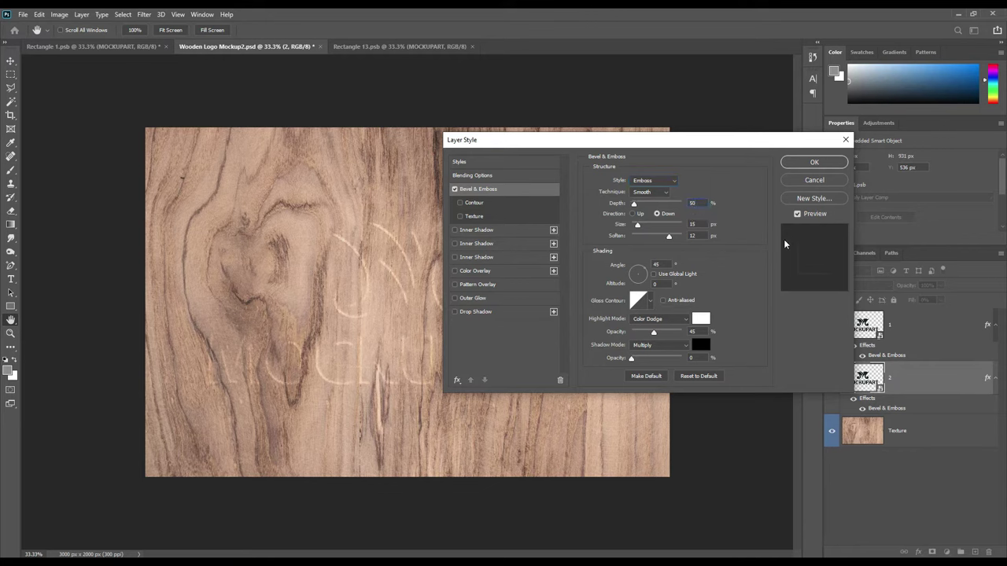
key("Tab")
type("1")
left_click(697, 236)
type("10")
left_click(658, 284)
type("2")
left_click(676, 320)
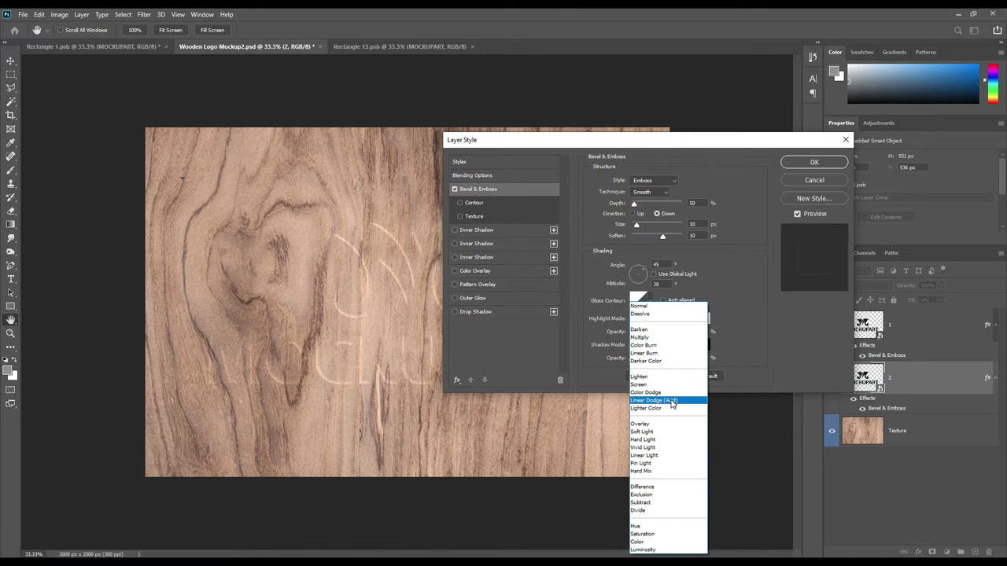
Set emboss highlights to Linear Dodge (Add) at 0% and shadows to Linear Burn at 40%.
left_click(673, 402)
left_click(693, 331)
type("0")
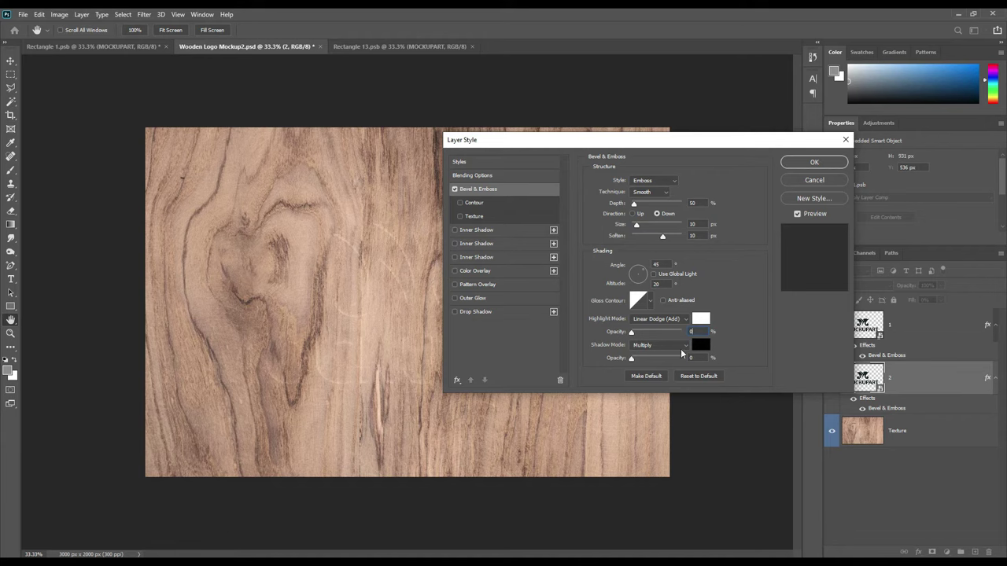
left_click(661, 345)
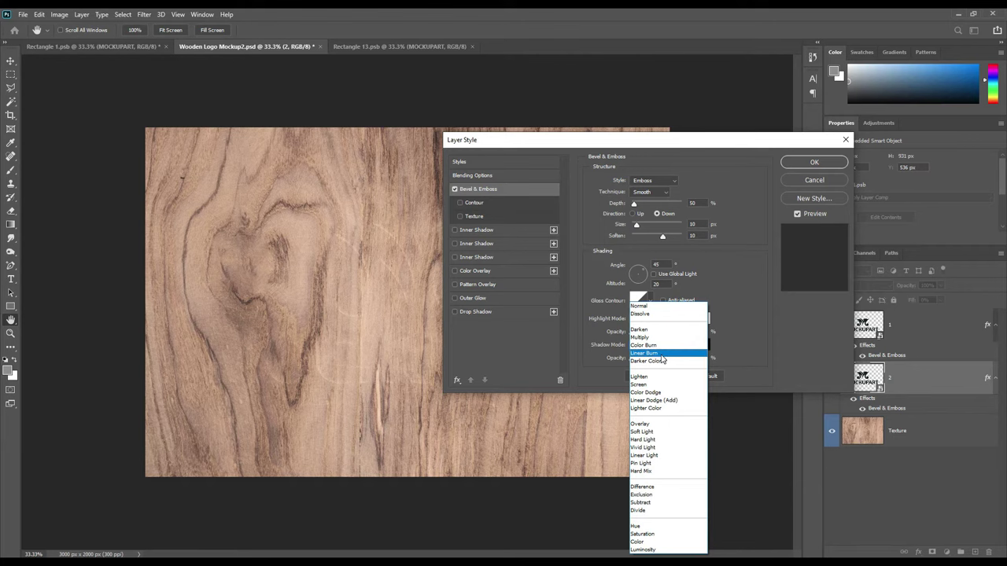
left_click(663, 355)
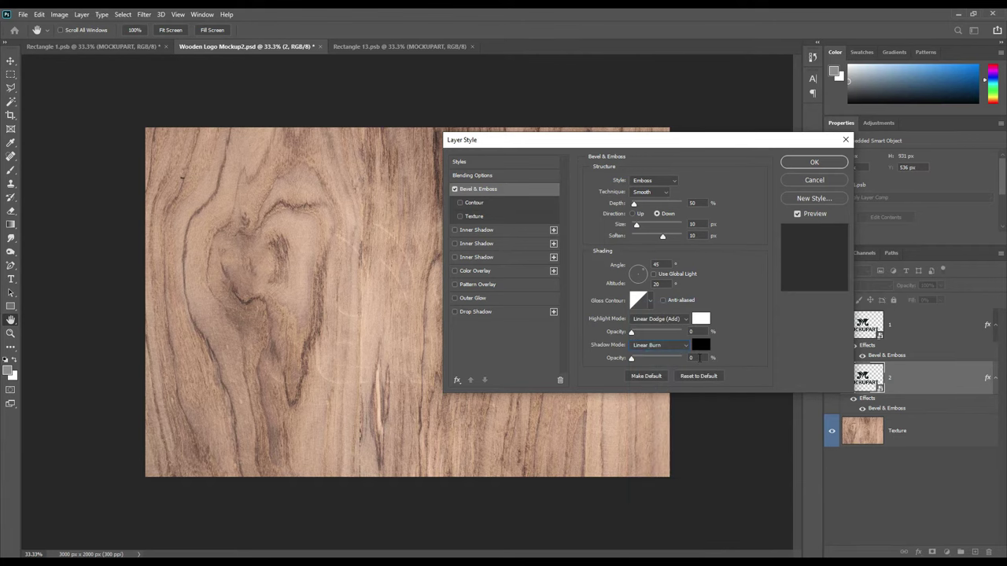
left_click(695, 358)
type("40")
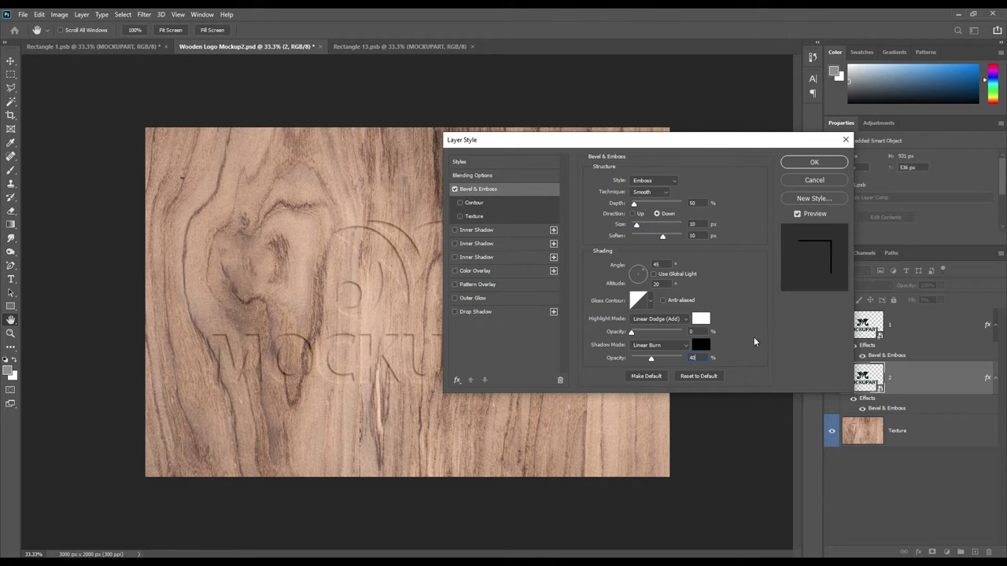
Add a 24% Linear Burn inner shadow at 34° plus a faint white 10% inner shadow at -120°.
left_click(491, 231)
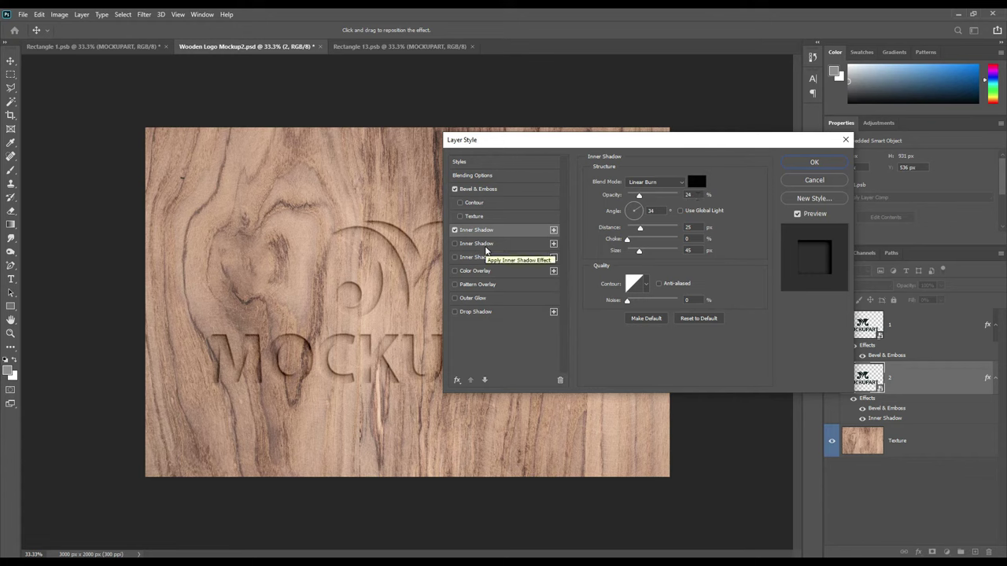
left_click(485, 245)
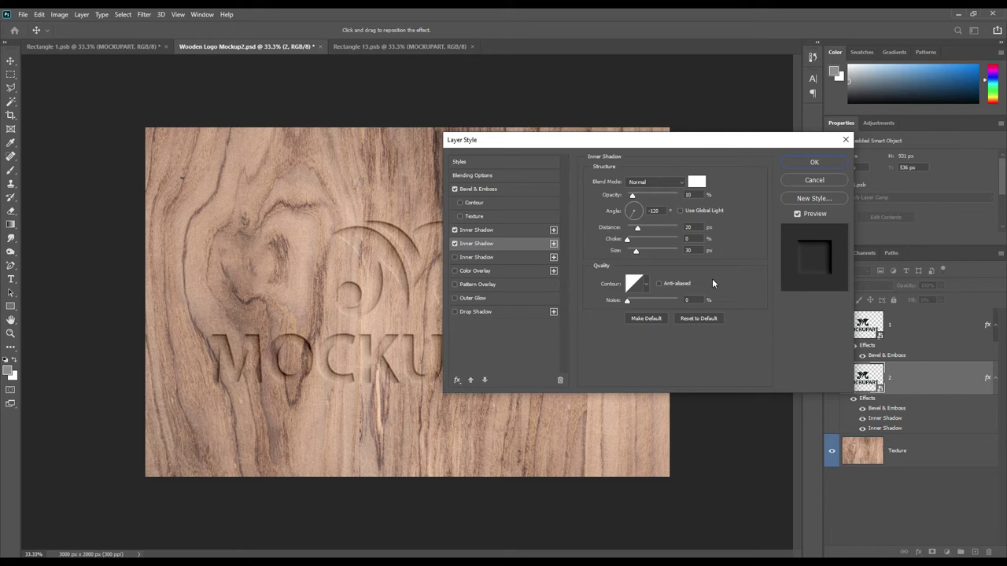
Add a third #161616 Overlay inner shadow at 80% and a 20% black Multiply colour overlay.
left_click(505, 260)
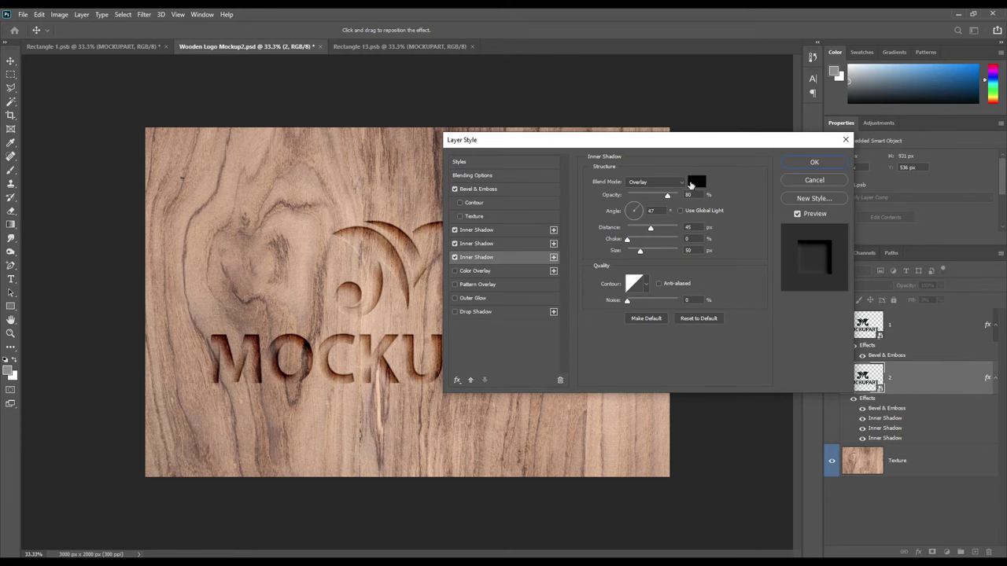
left_click(693, 183)
left_click(678, 448)
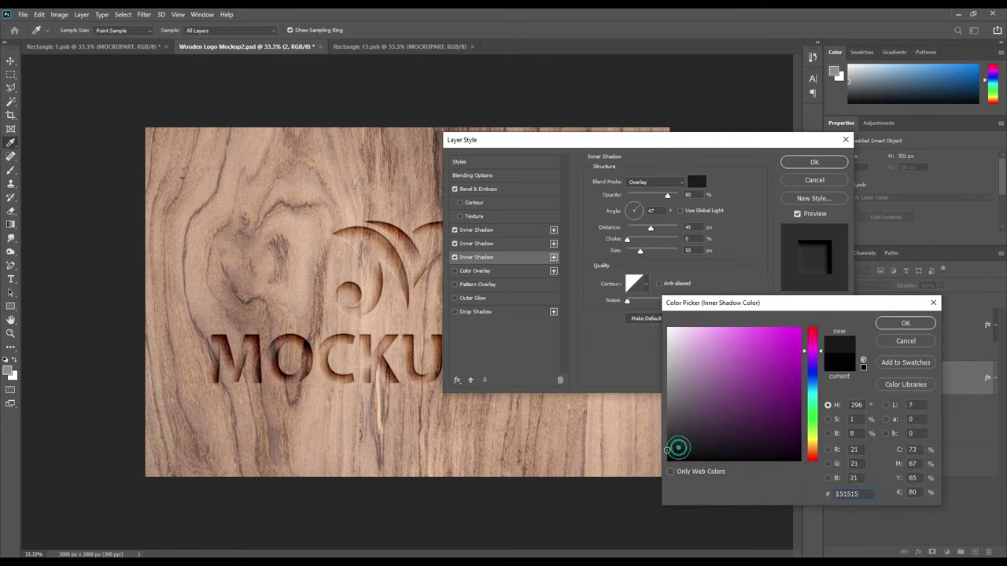
left_click(905, 322)
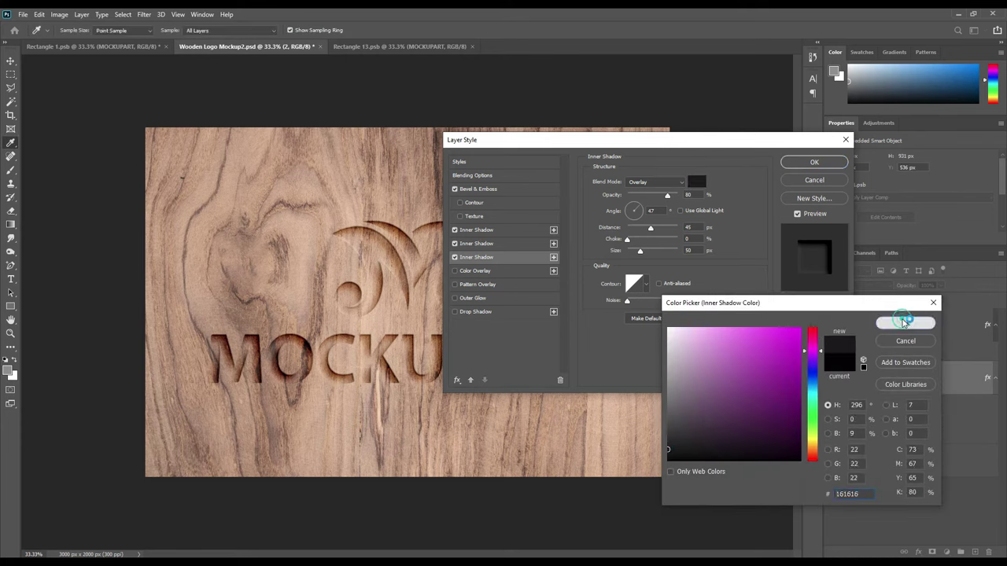
type("80")
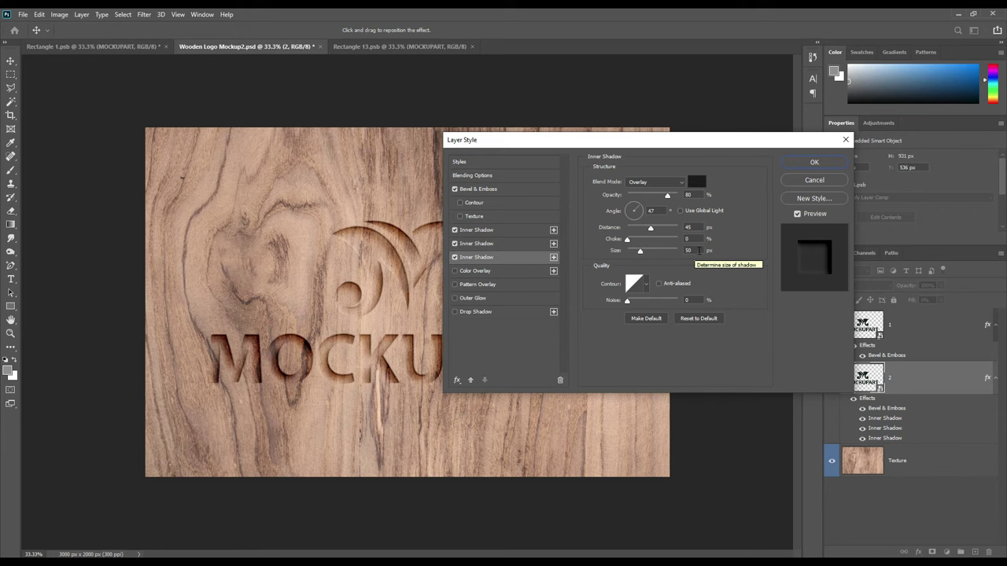
left_click(513, 272)
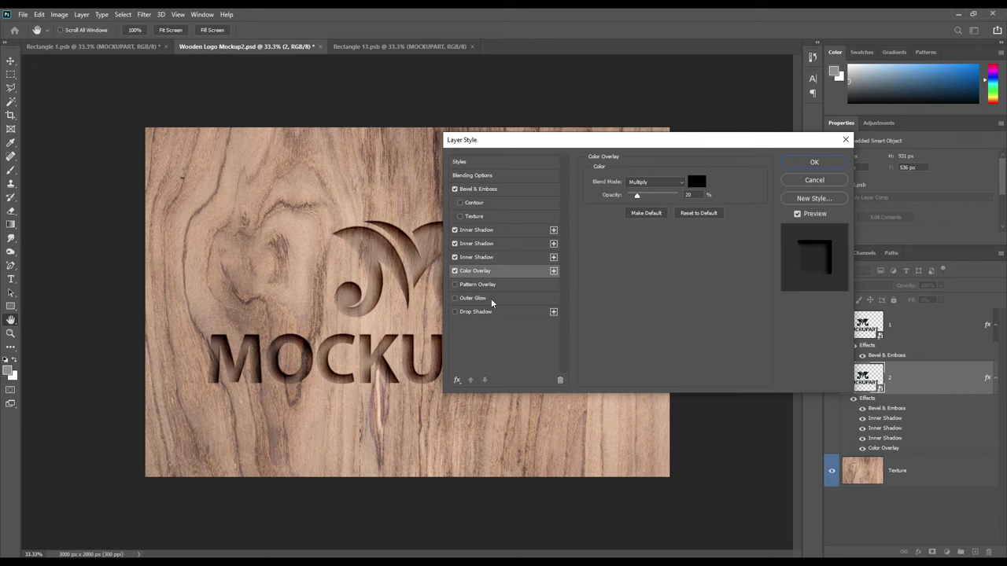
Add a white 20% Color Dodge outer glow and a white 10% drop shadow, 4 px distance.
left_click(500, 299)
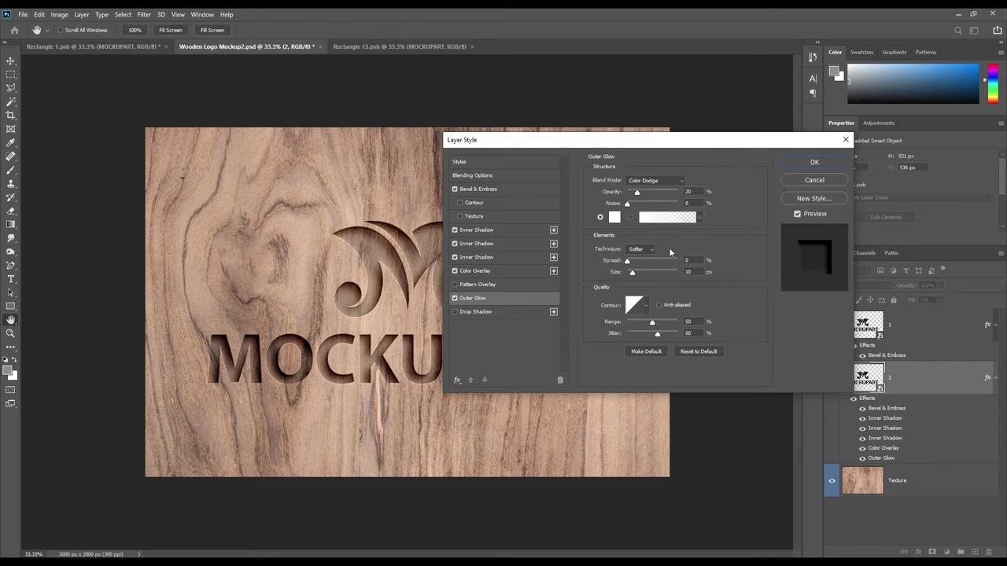
left_click(643, 251)
left_click(511, 312)
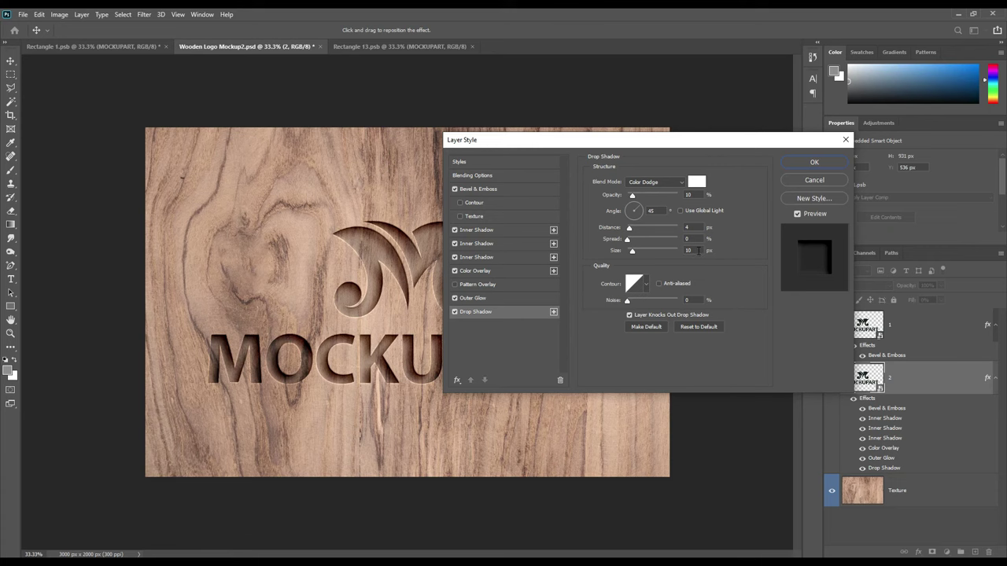
Apply the finished layer style and collapse both layers' effect lists.
left_click(814, 163)
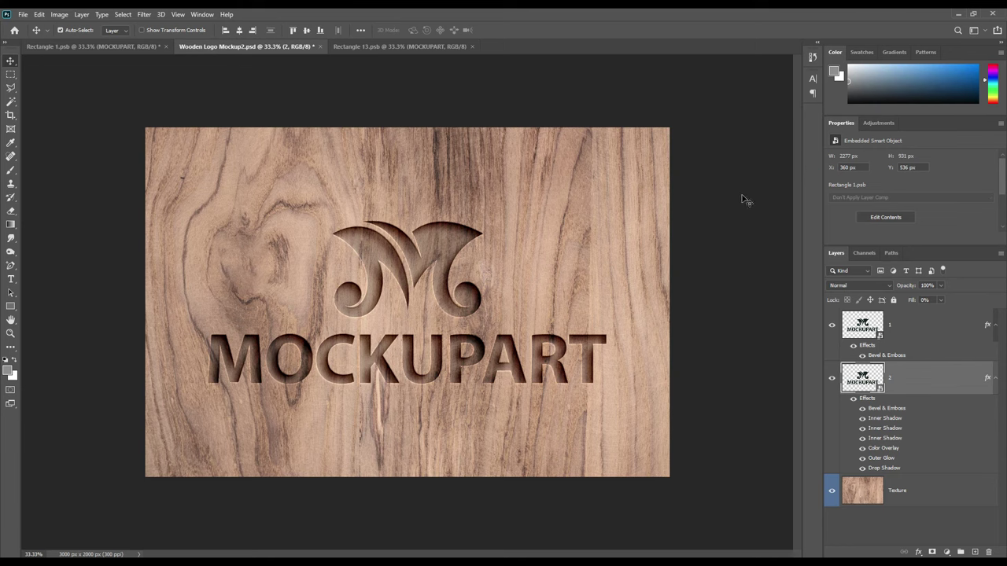
left_click(996, 379)
left_click(997, 324)
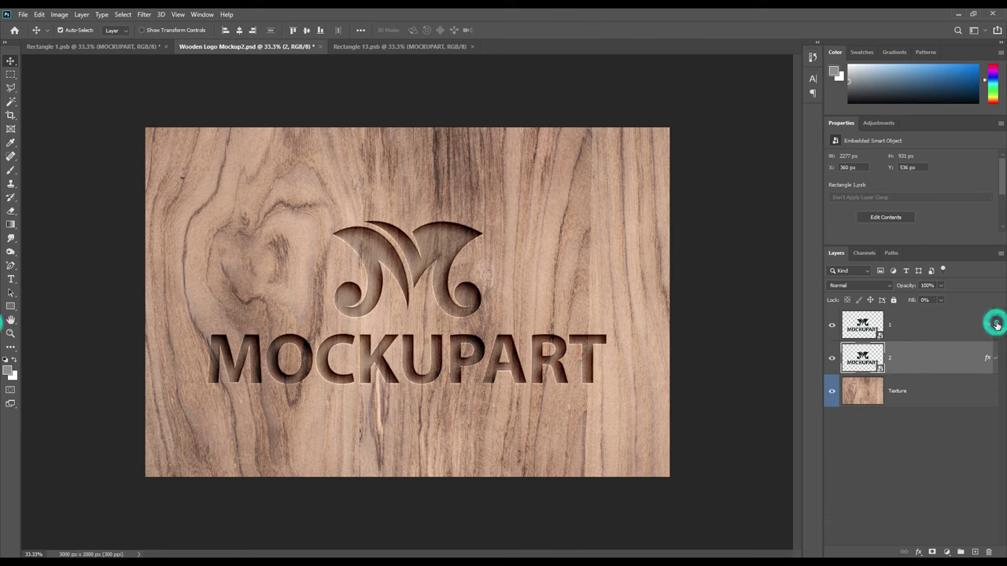
left_click(915, 326)
Duplicate layer 1 into '1 copy' with lowered opacity and all effects removed.
key("ctrl+j")
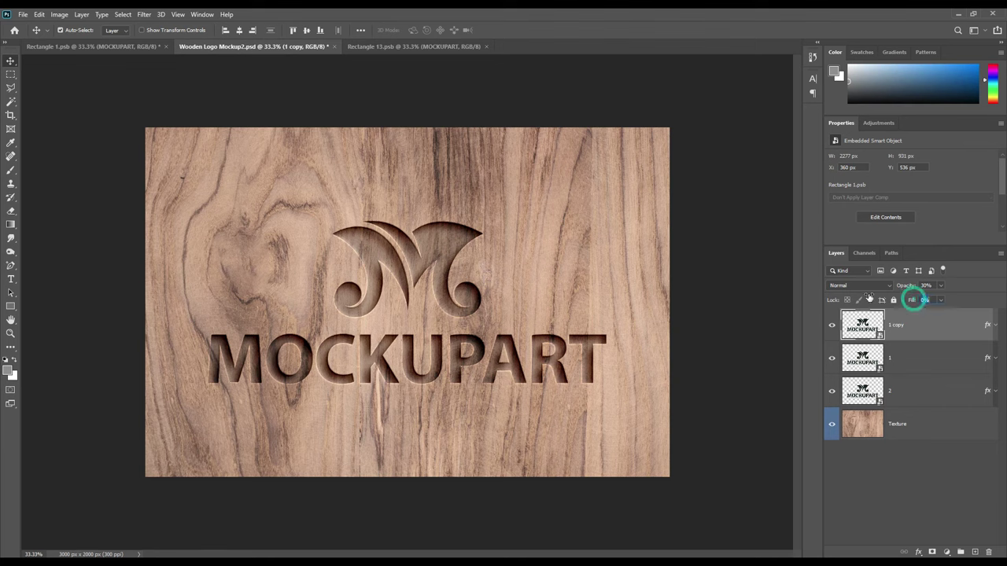
left_click_drag(909, 286, 889, 287)
left_click_drag(988, 325, 989, 552)
left_click(936, 359)
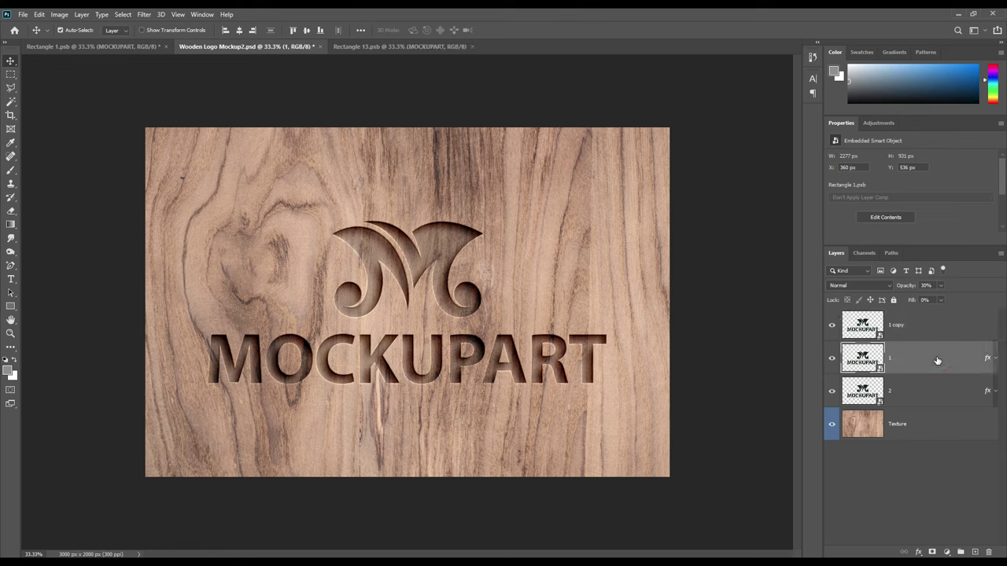
left_click(948, 391, "shift")
Group layers 1 and 2 into a new group named 'Effect'.
left_click_drag(949, 389, 960, 552)
double_click(872, 348)
type("Effect")
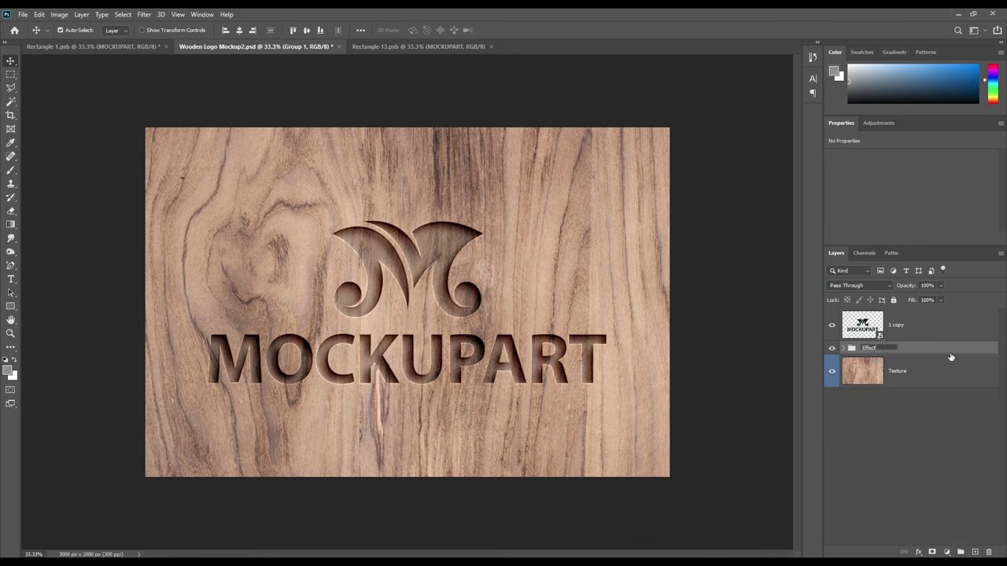
key("Return")
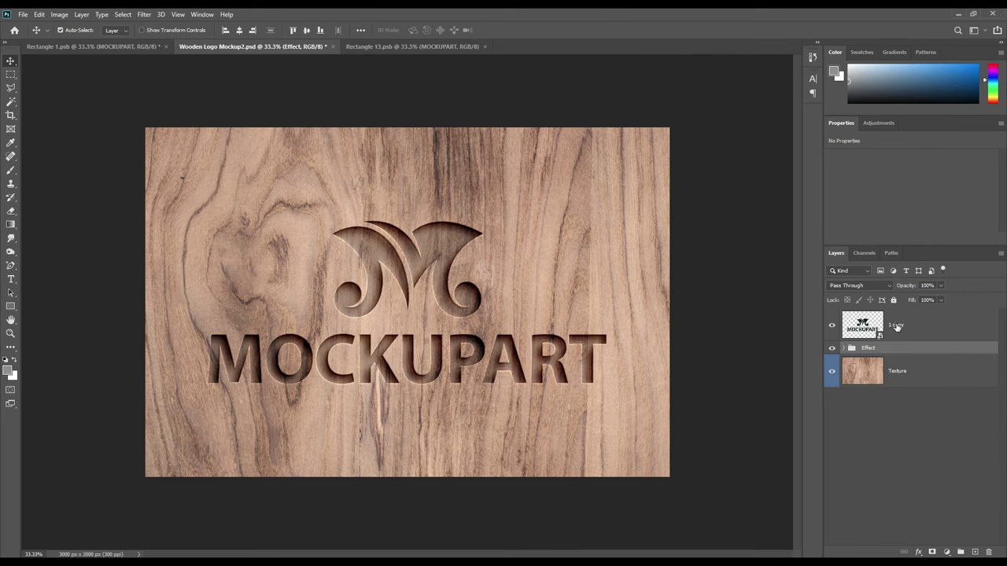
Rename the '1 copy' layer to 'Edit This' and deselect it.
double_click(896, 324)
type("Edit This")
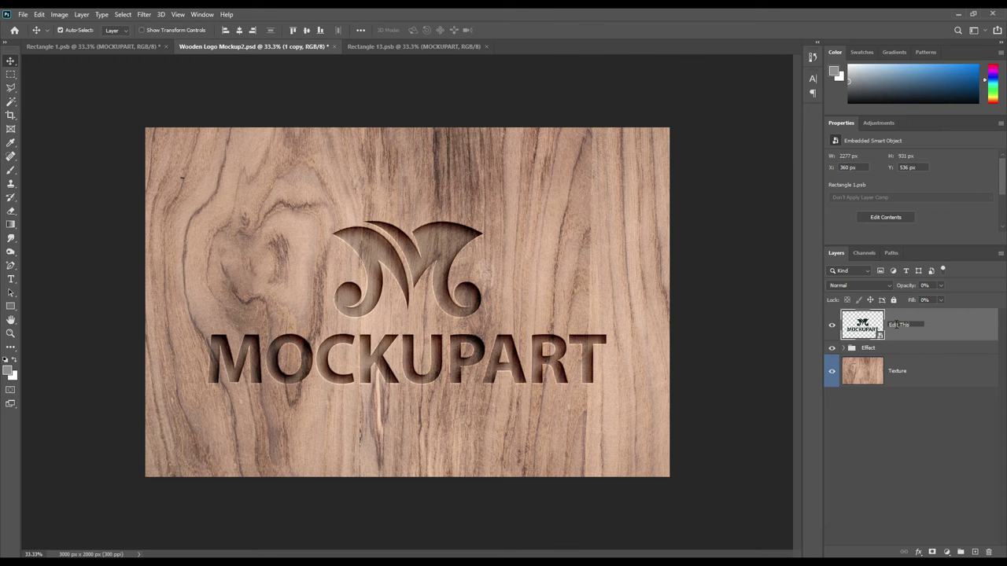
key("Return")
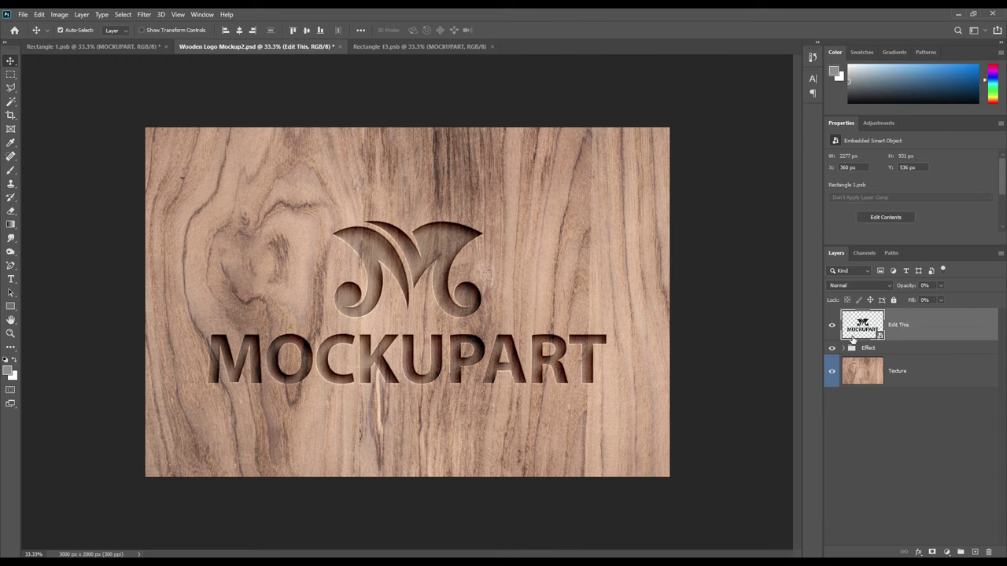
left_click(928, 446)
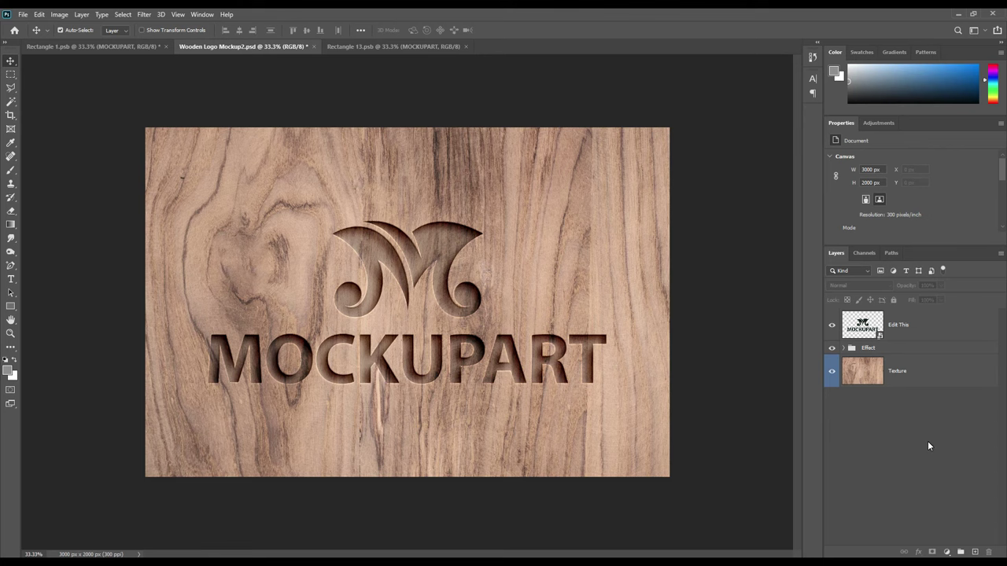